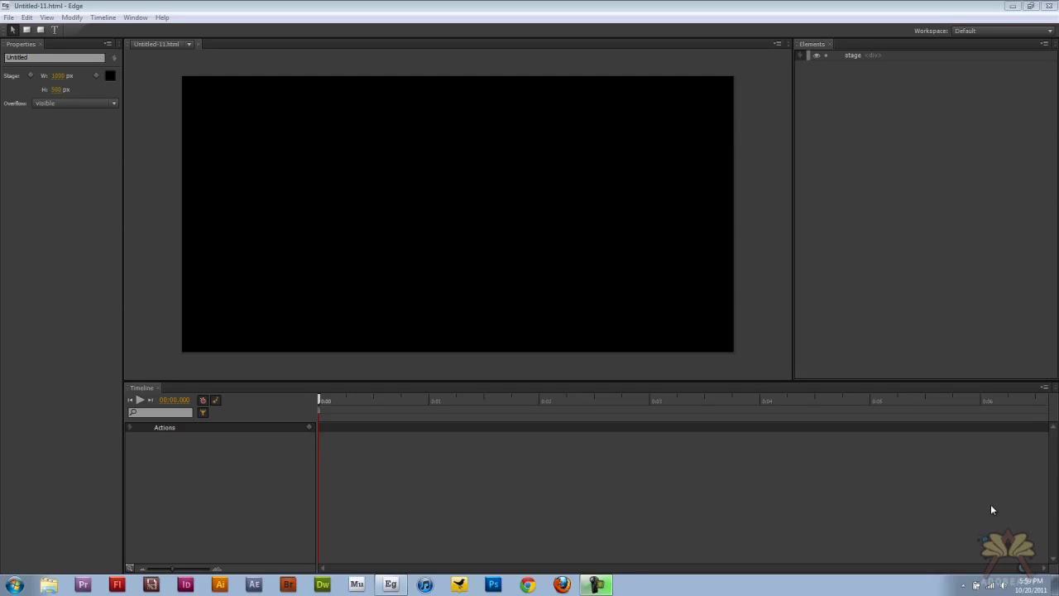
Step: Import thumbs/thumb_1 and place it near the stage's top-left
click(8, 17)
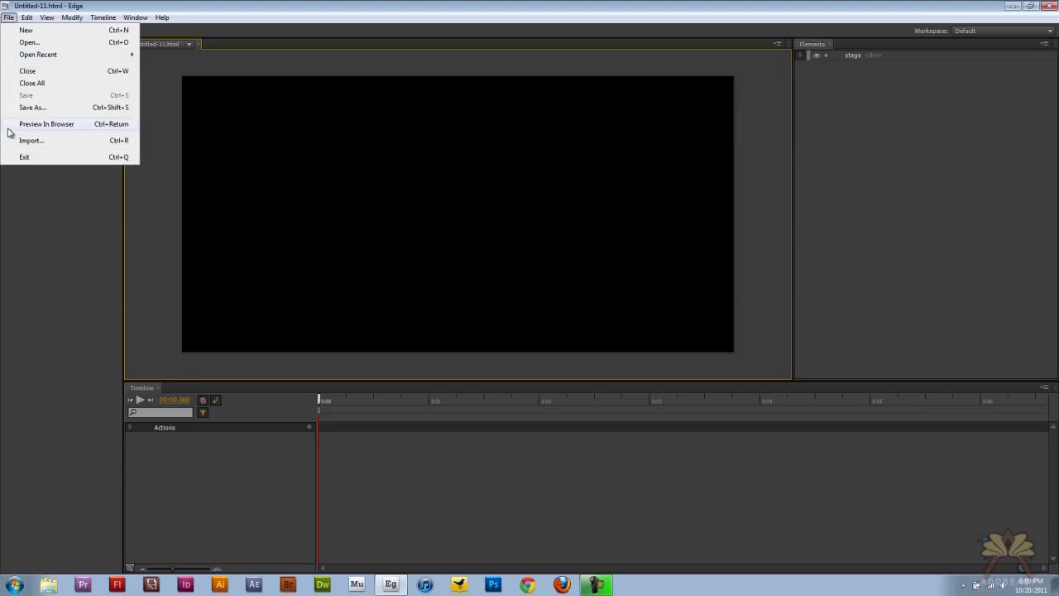
click(17, 134)
double_click(251, 124)
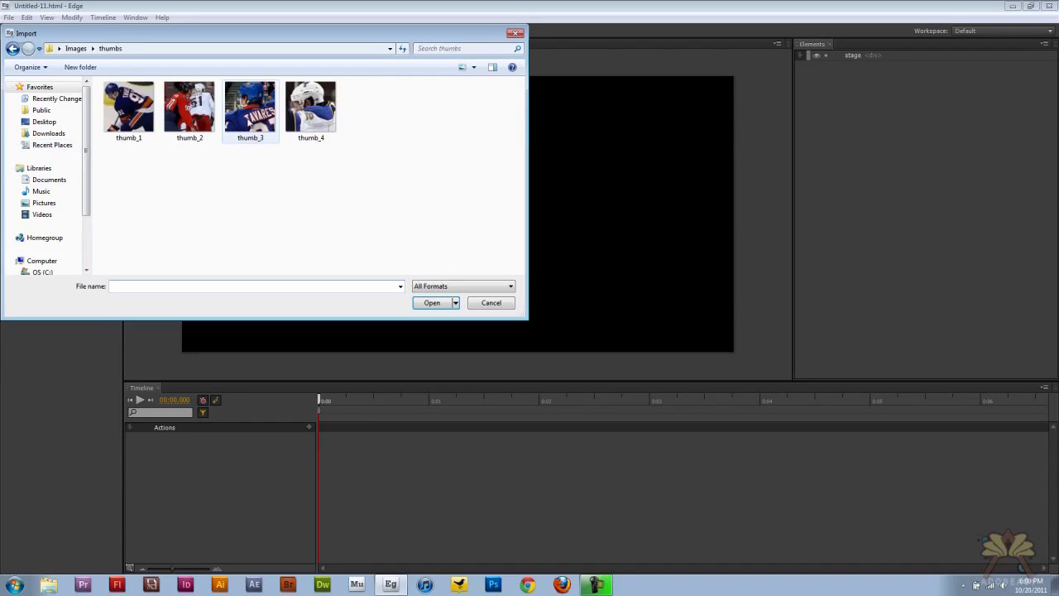
double_click(250, 112)
drag(214, 86, 229, 106)
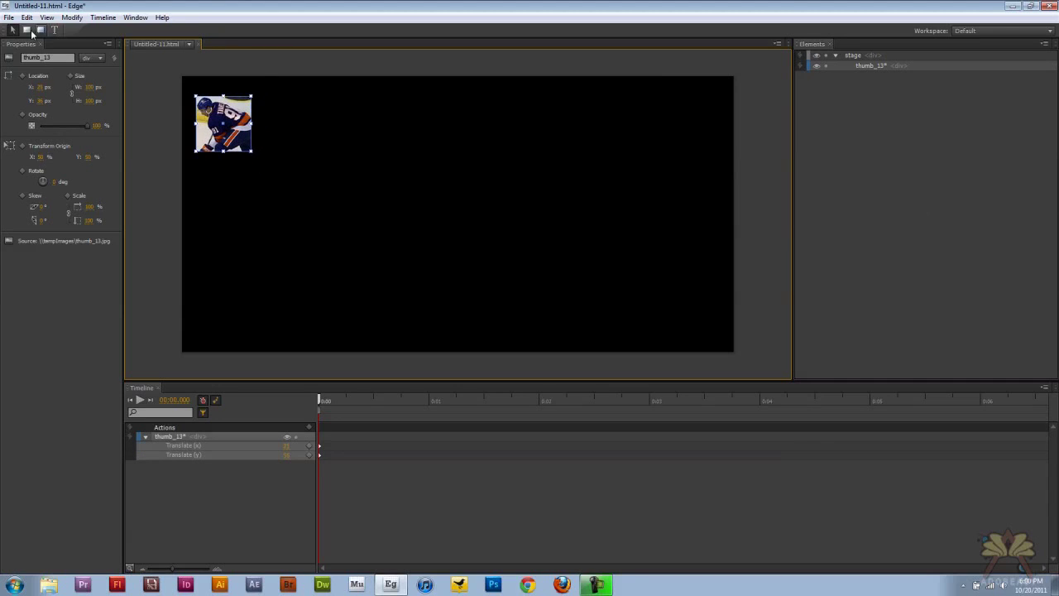
Step: Import large hockey image Images/1 and centre it on the stage
click(9, 17)
click(37, 137)
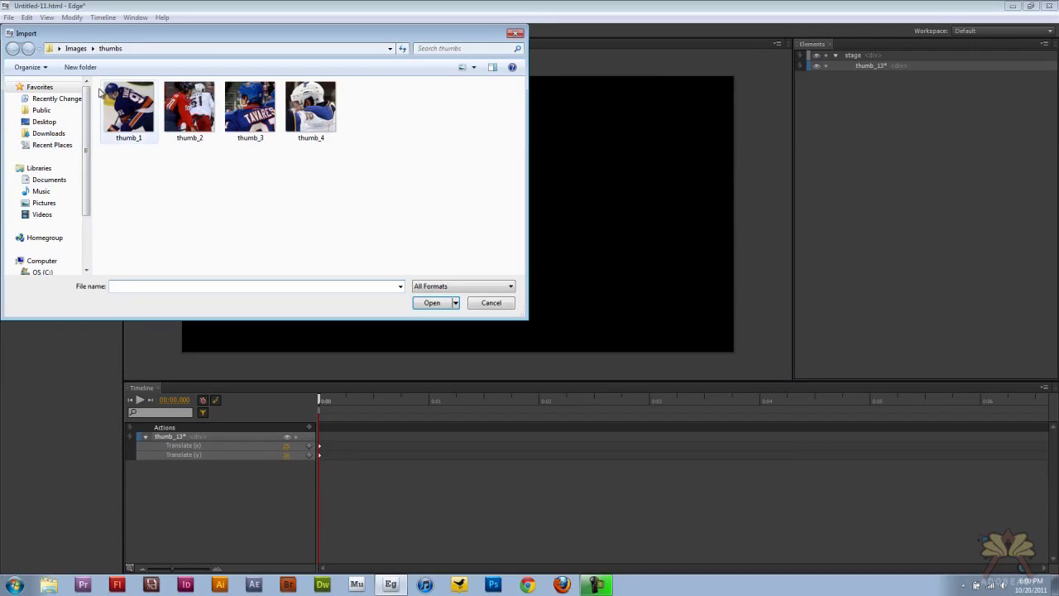
click(77, 48)
double_click(311, 116)
drag(395, 141, 409, 143)
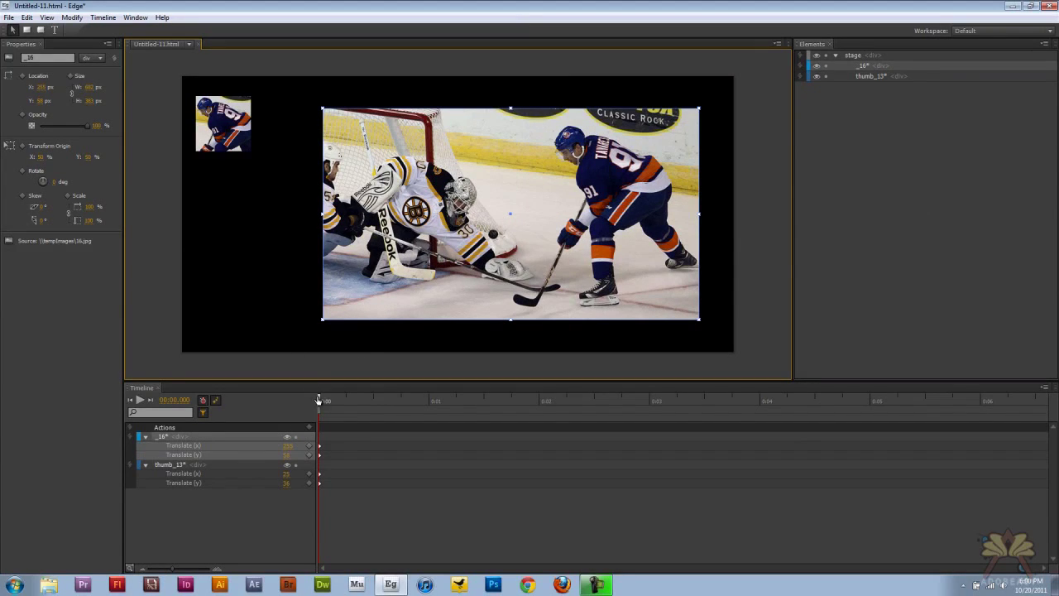
Step: Keyframe the large photo's opacity from 0% at 0:00 to 100% at 0:00.250
drag(318, 399, 348, 399)
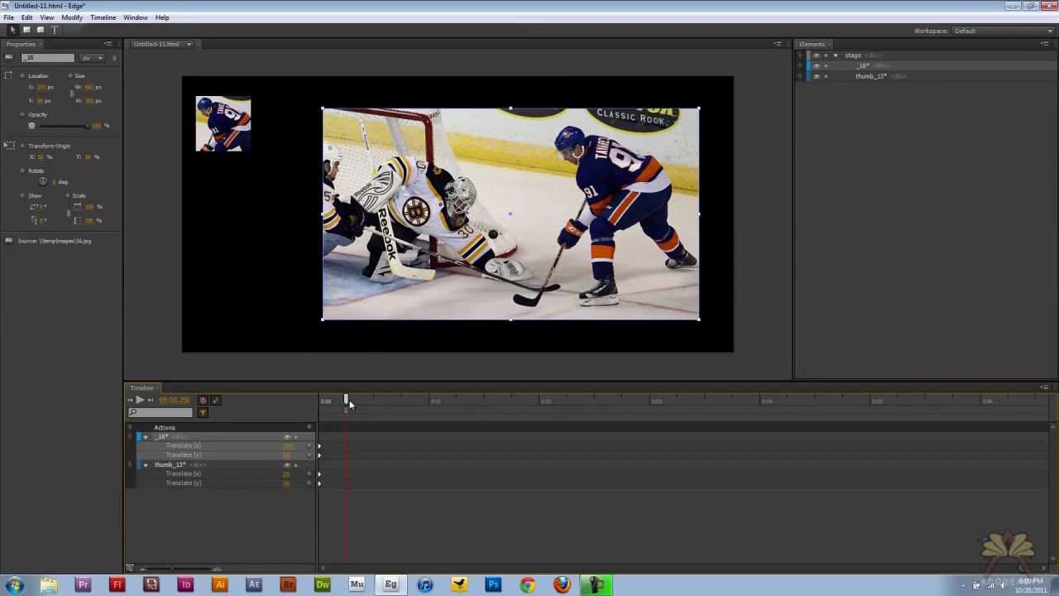
click(22, 115)
drag(348, 401, 309, 403)
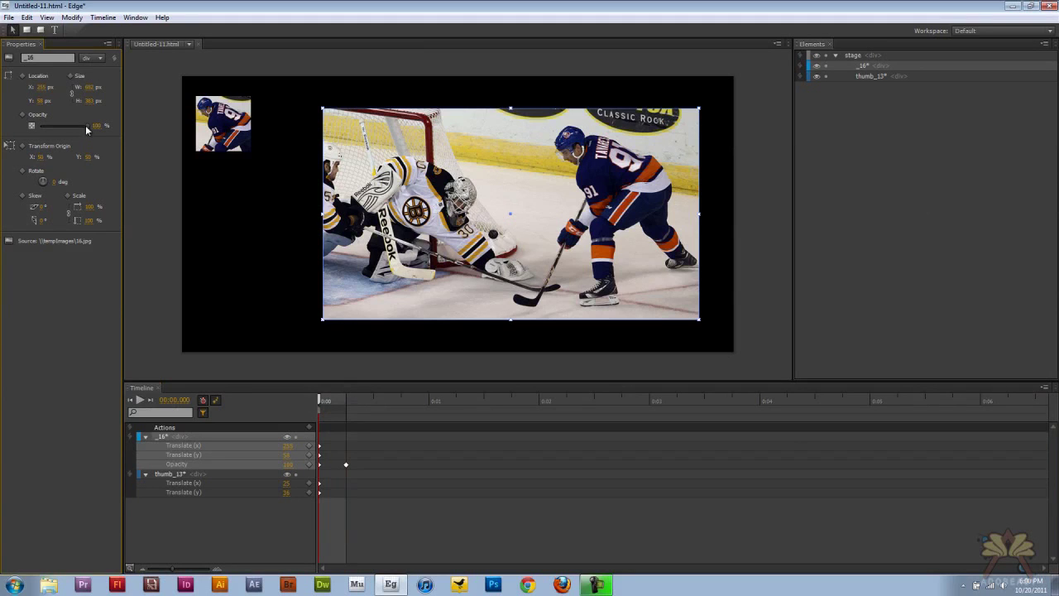
drag(86, 126, 38, 126)
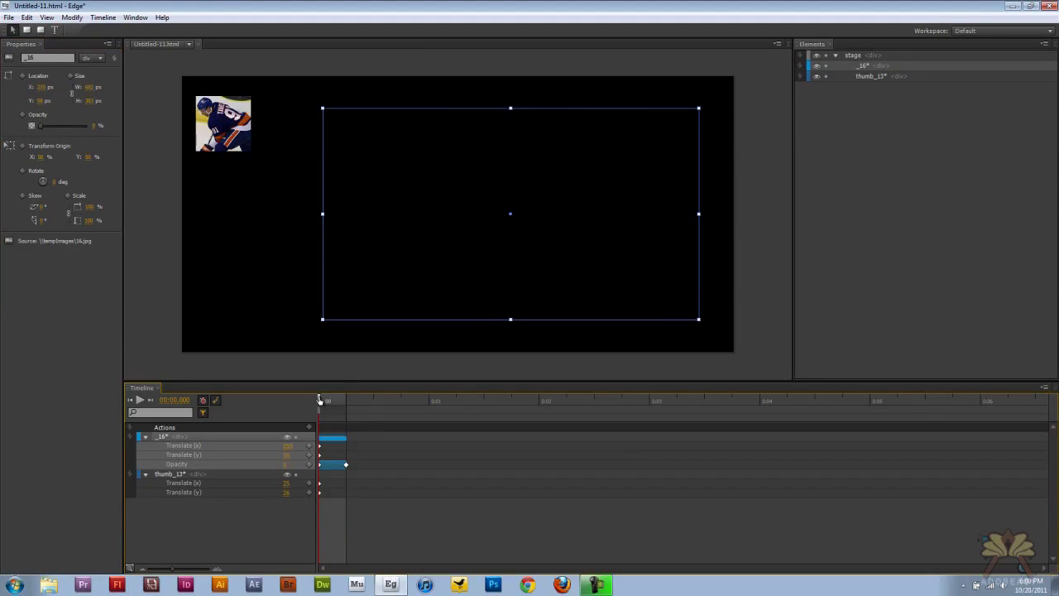
drag(319, 401, 347, 400)
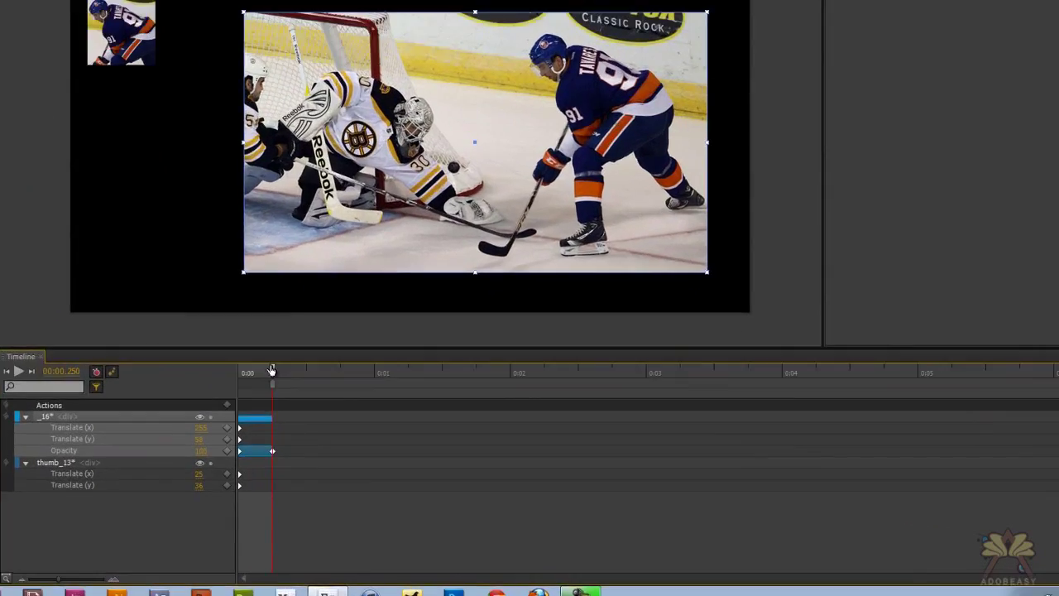
Step: Add a stop trigger at 0:00.250 so playback halts after the fade-in
key(ctrl+t)
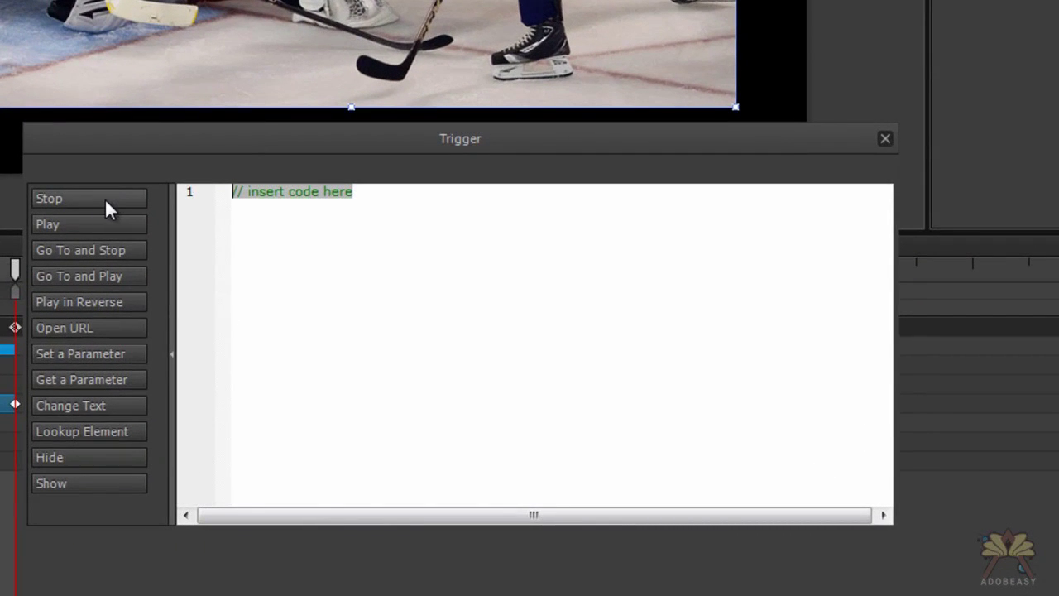
click(105, 198)
key(Escape)
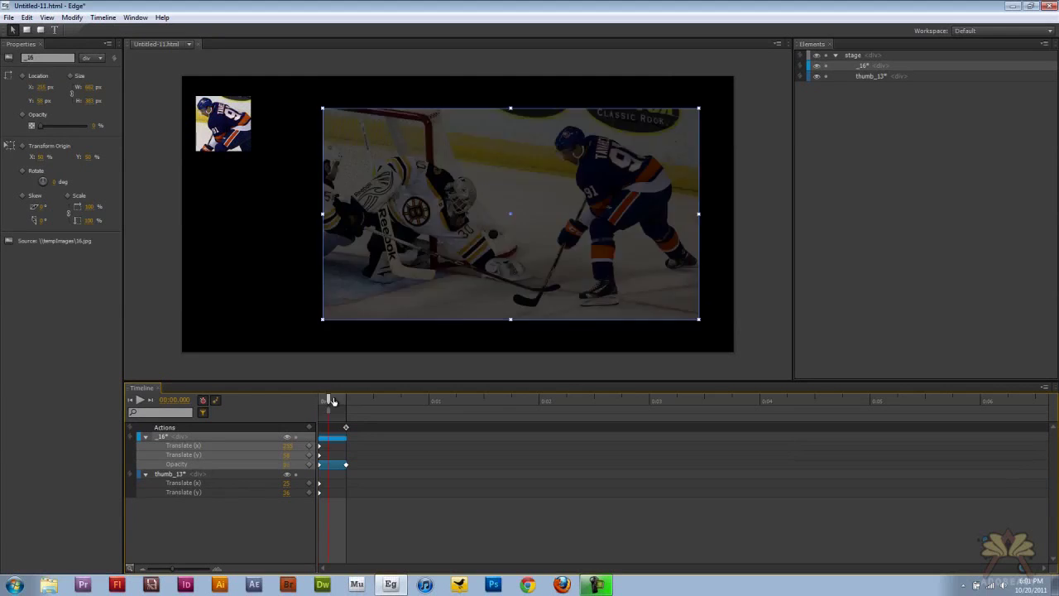
drag(331, 398, 346, 398)
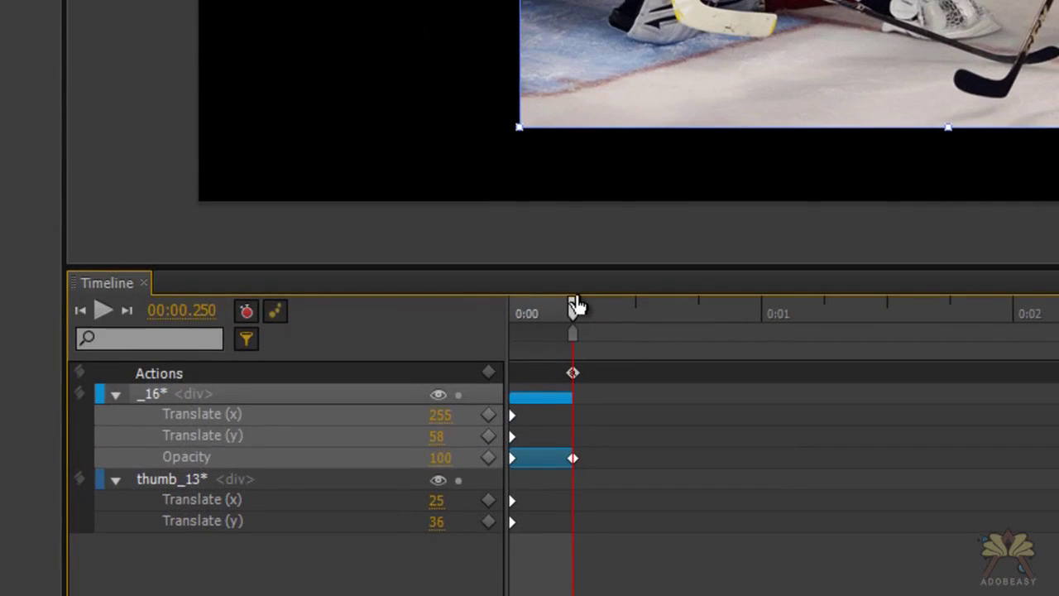
Step: Add a timeline label named 'one' and move it to 0:00
key(ctrl+l)
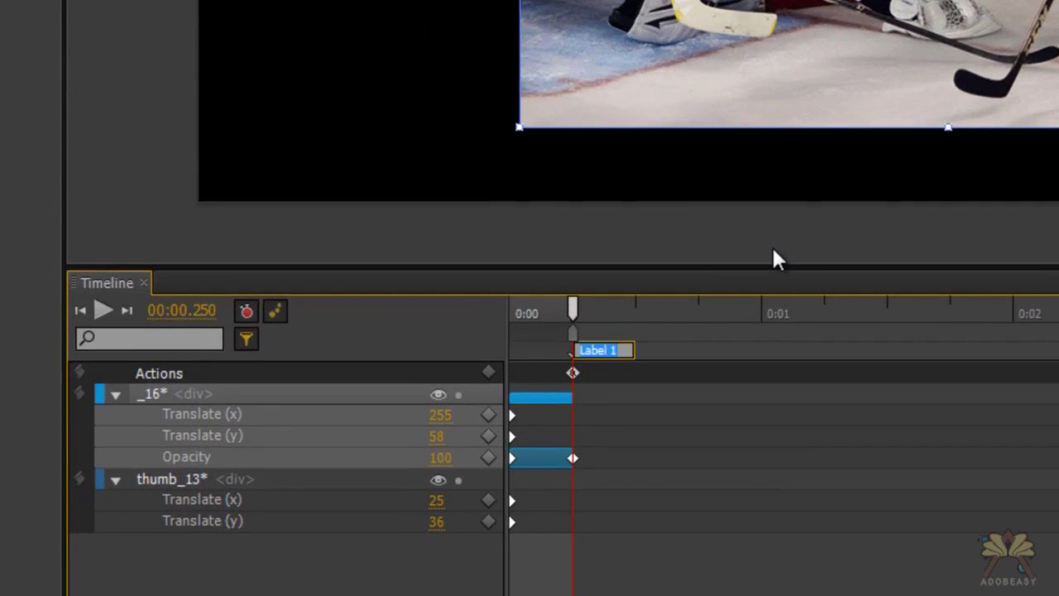
text(one)
click(584, 376)
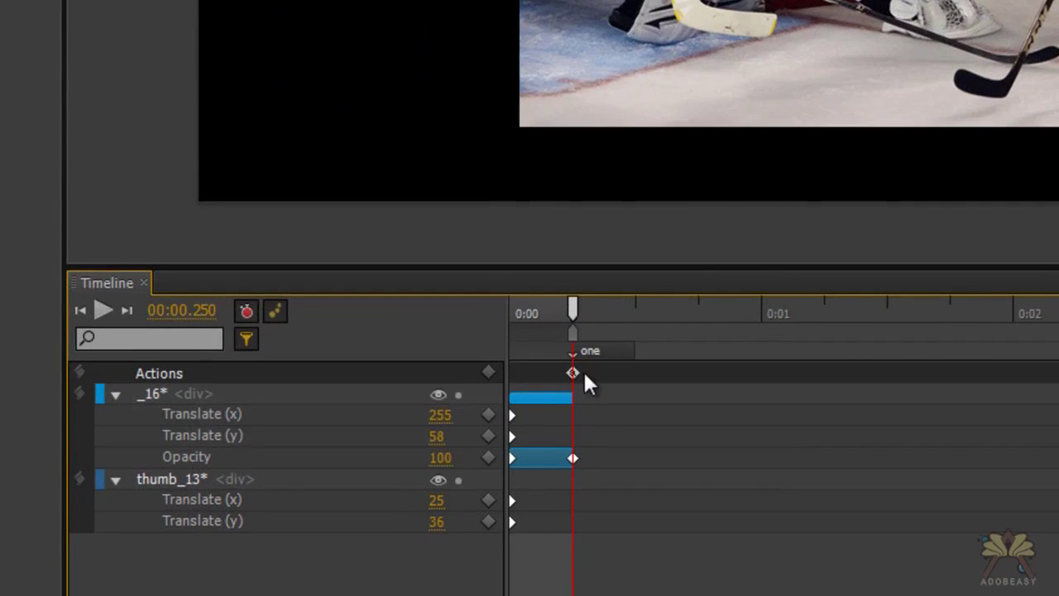
drag(602, 356, 540, 358)
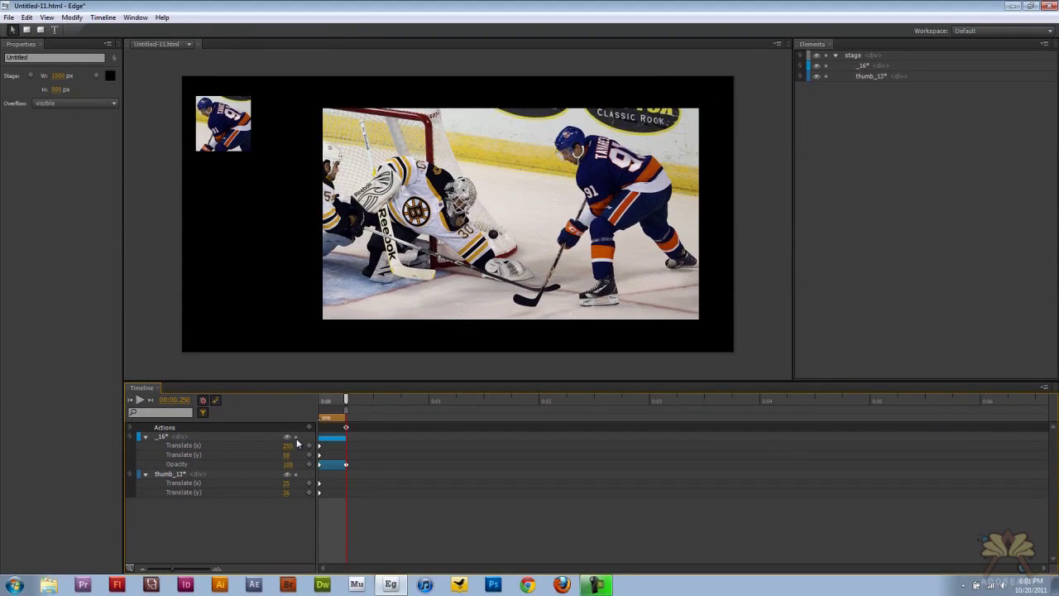
Step: Hide the first large photo and place thumb_2 below the first thumbnail
click(287, 437)
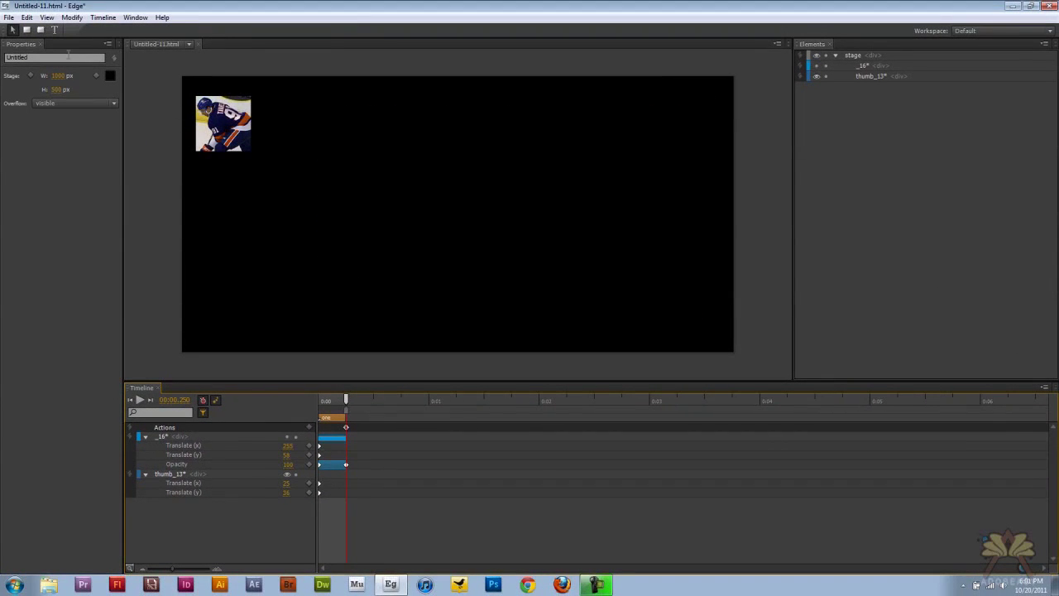
click(8, 19)
click(25, 139)
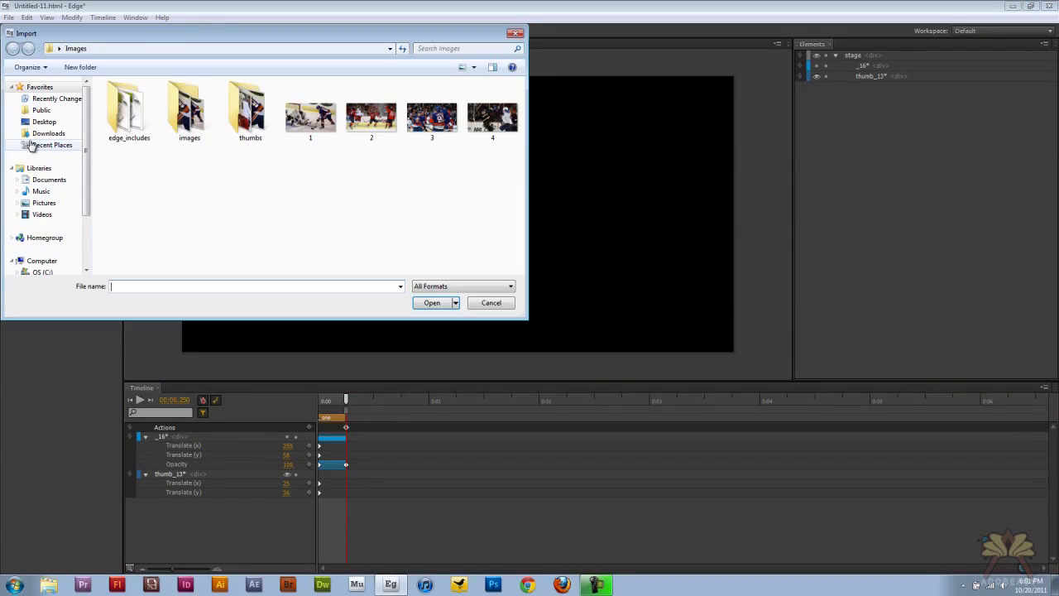
double_click(250, 112)
double_click(193, 124)
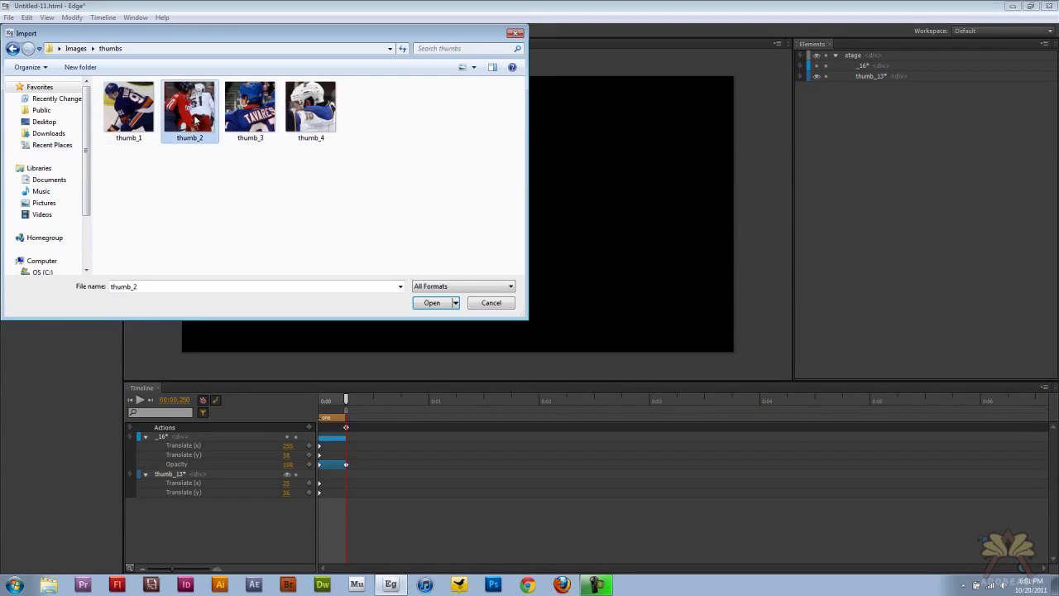
drag(208, 125, 223, 215)
click(8, 18)
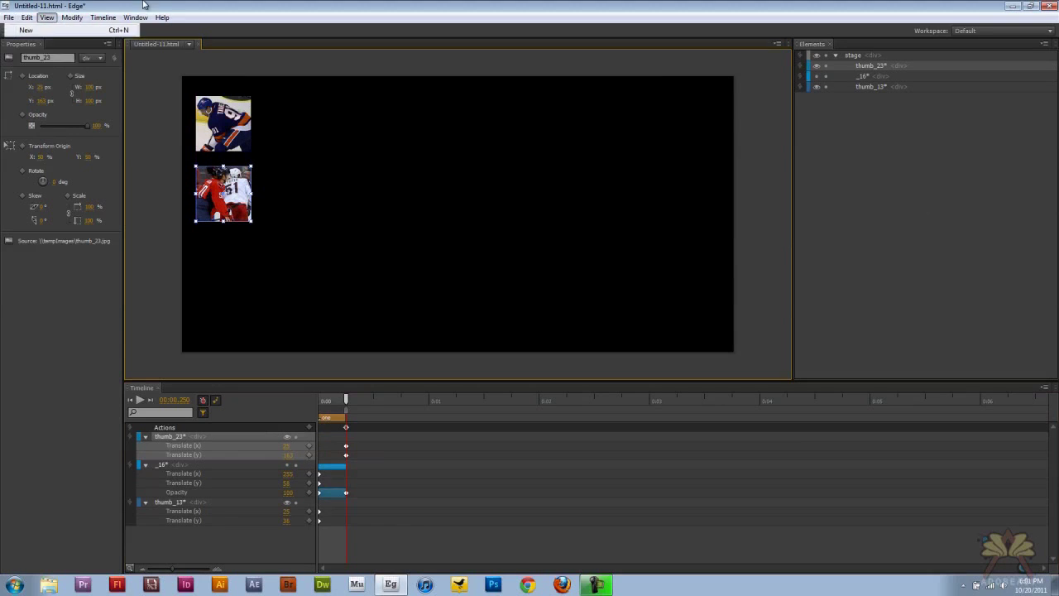
Step: Import large hockey image Images/2 and centre it on the stage
click(8, 18)
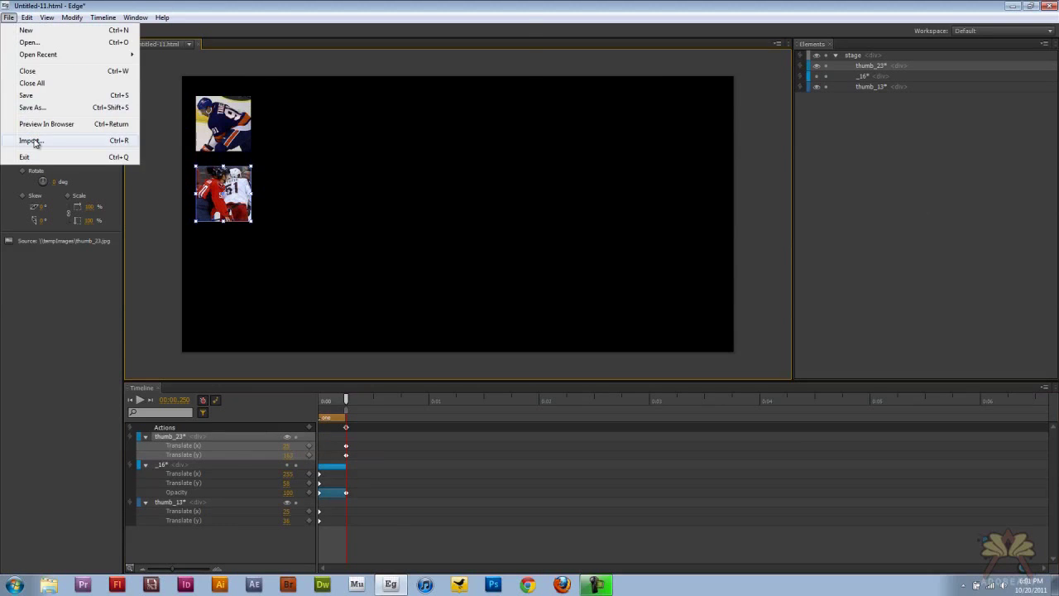
click(36, 140)
click(75, 48)
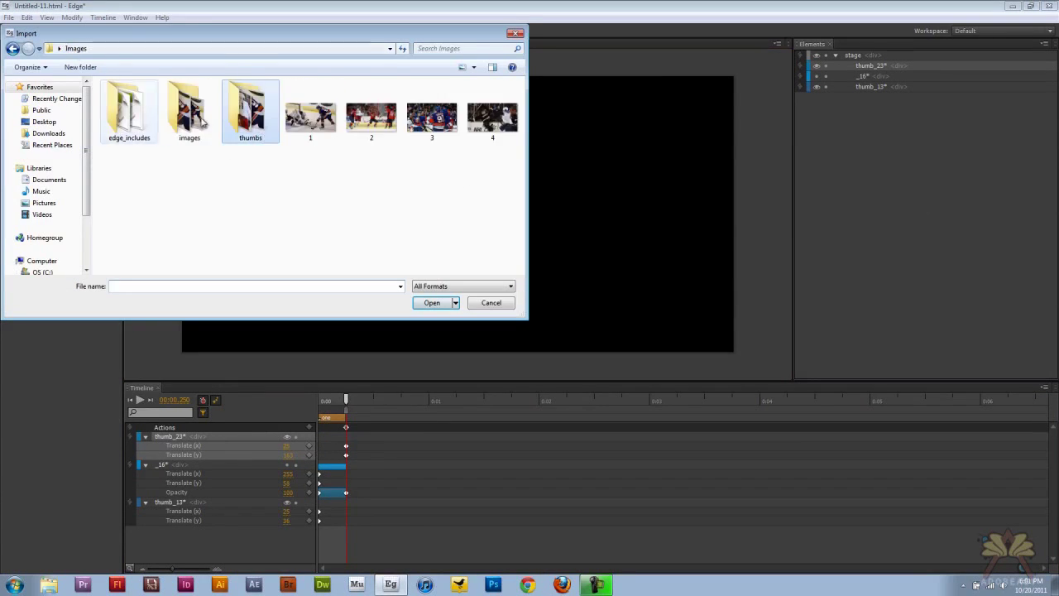
double_click(375, 124)
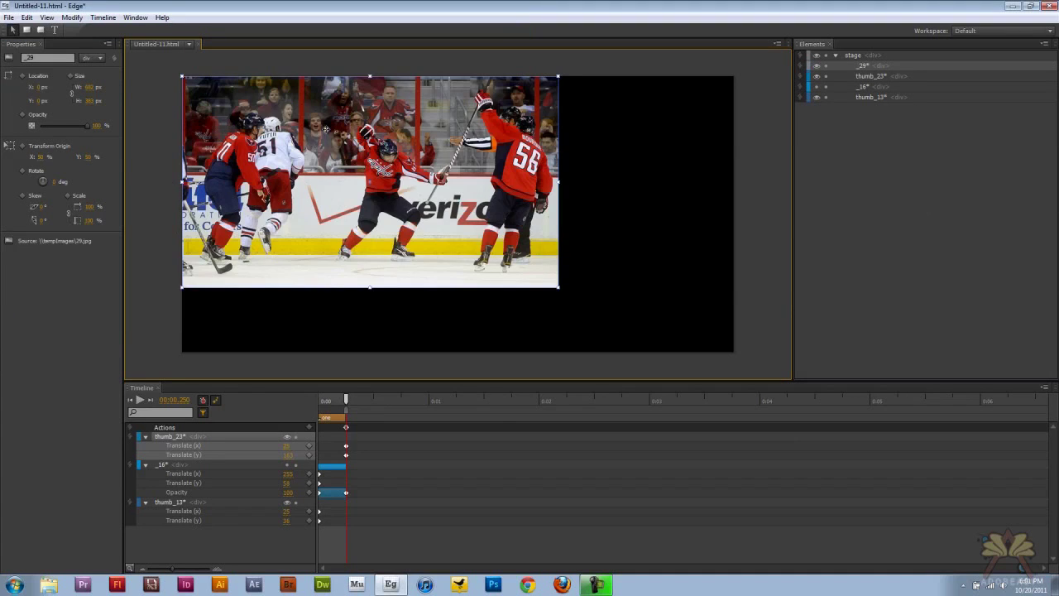
drag(326, 130, 425, 143)
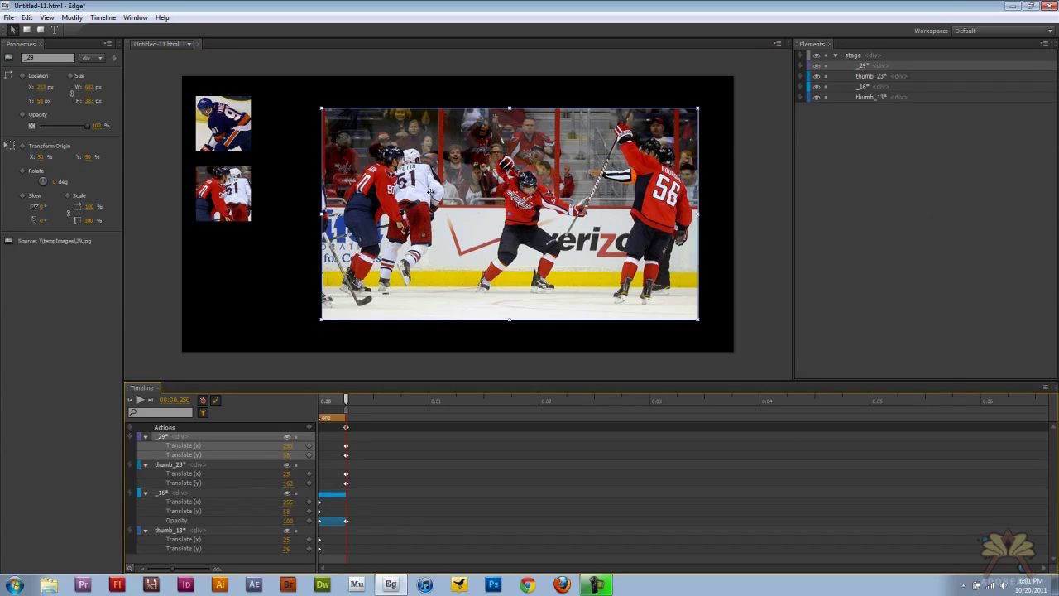
Step: Keyframe _29's opacity from 0% at 0:01 to 100% shortly after
drag(427, 187, 428, 187)
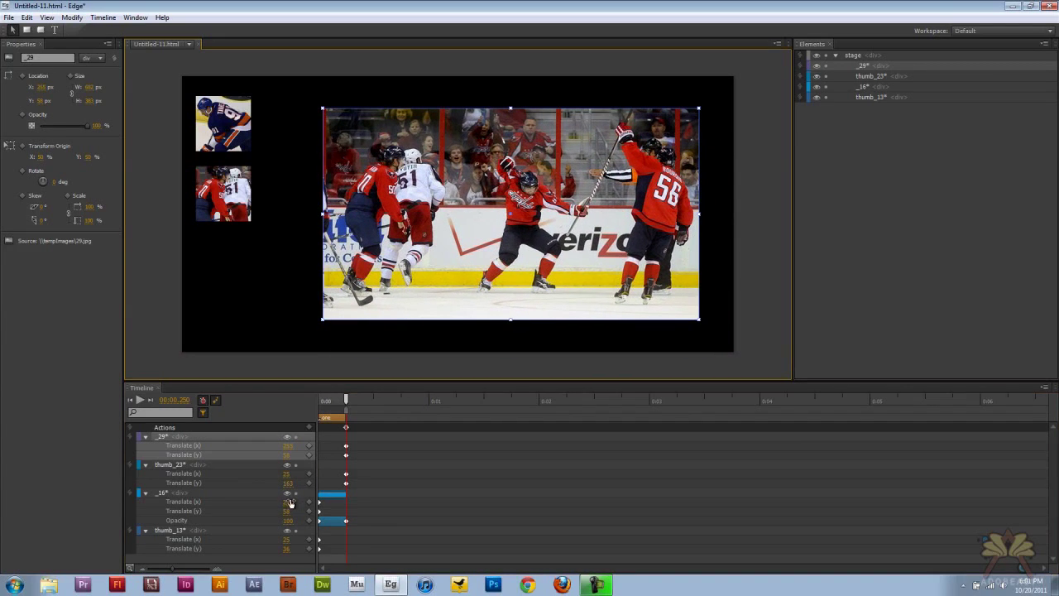
key(space)
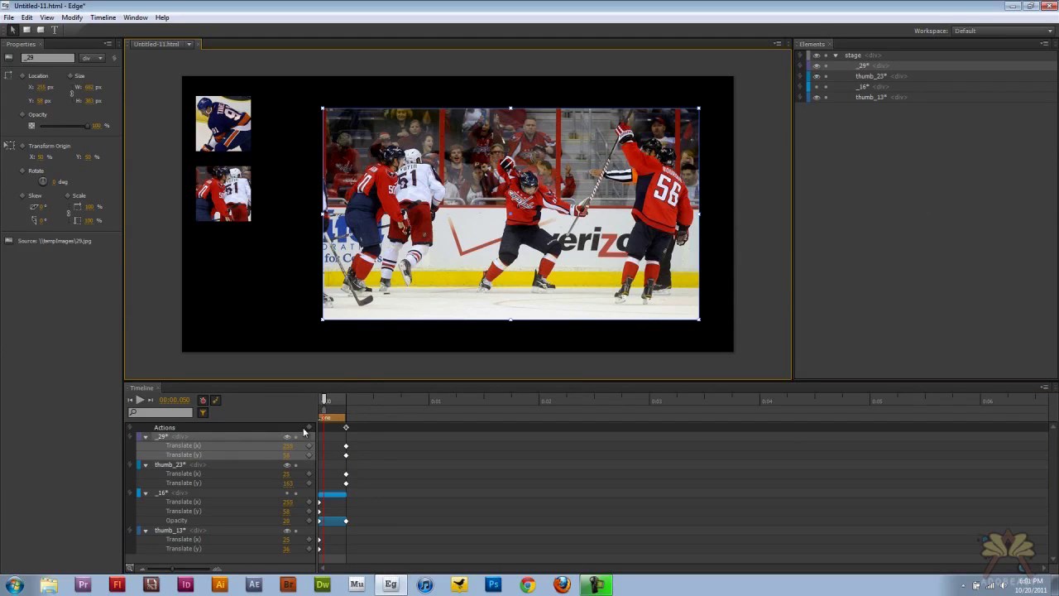
drag(325, 399, 428, 398)
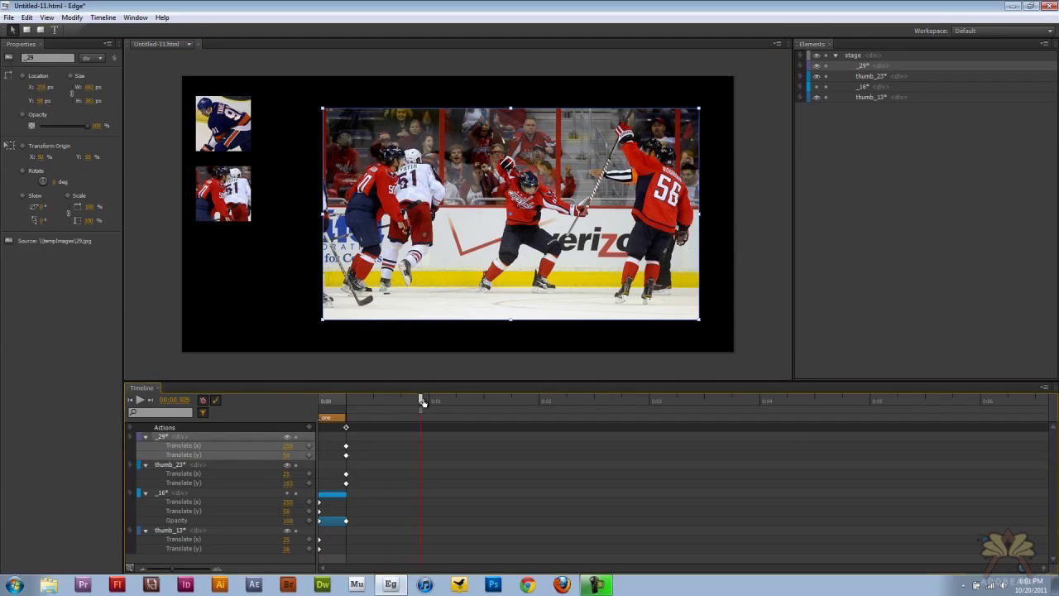
click(22, 115)
mouse_move(448, 403)
mouse_down()
mouse_move(488, 399)
mouse_move(463, 403)
mouse_up()
click(22, 115)
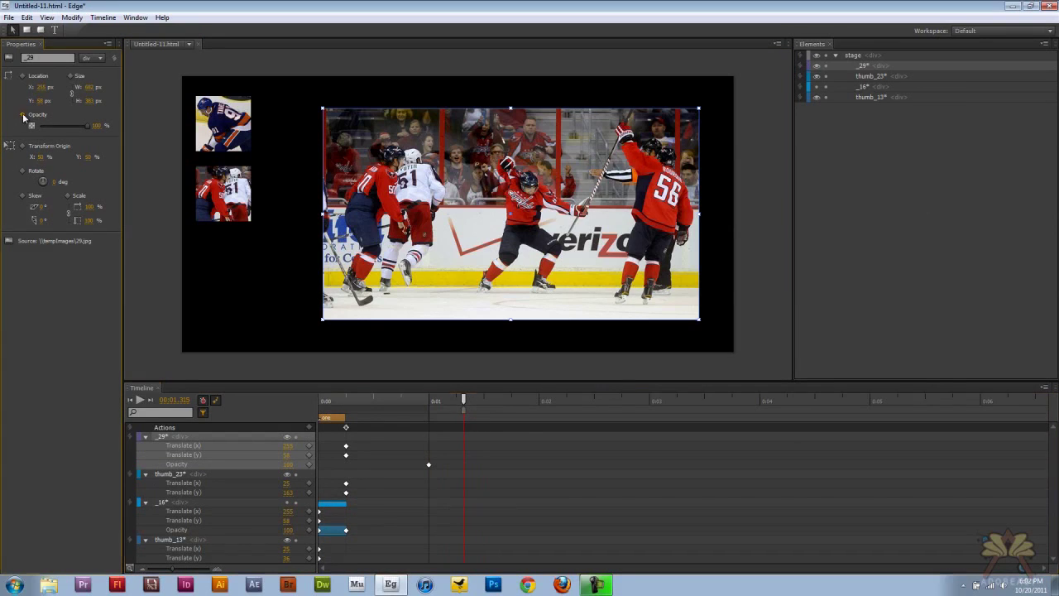
click(429, 402)
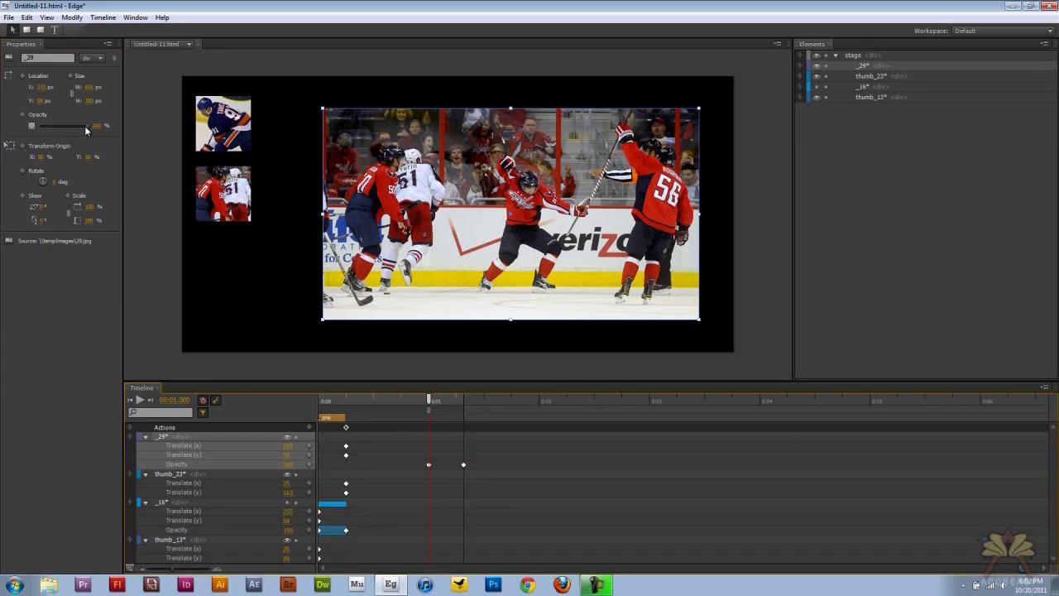
drag(85, 126, 41, 125)
drag(429, 402, 464, 400)
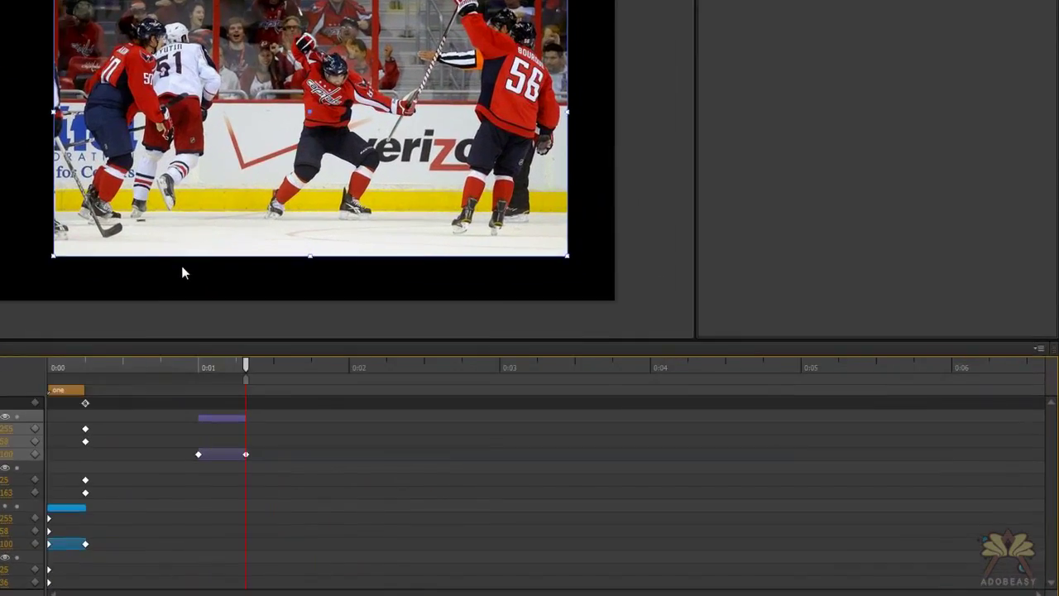
Step: Add a stop trigger where the second photo finishes fading in
key(ctrl+t)
click(208, 301)
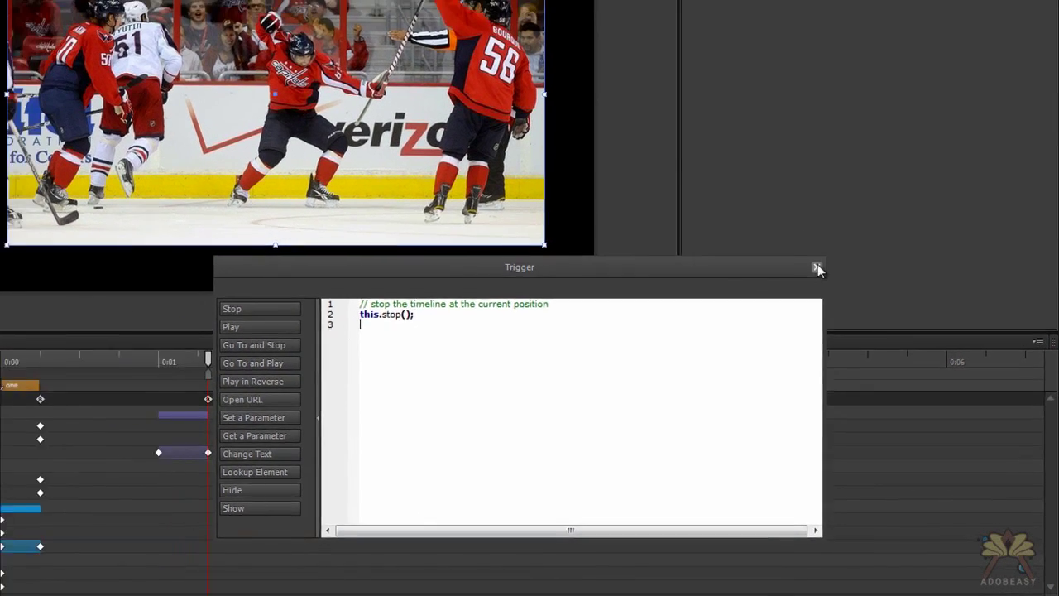
click(816, 268)
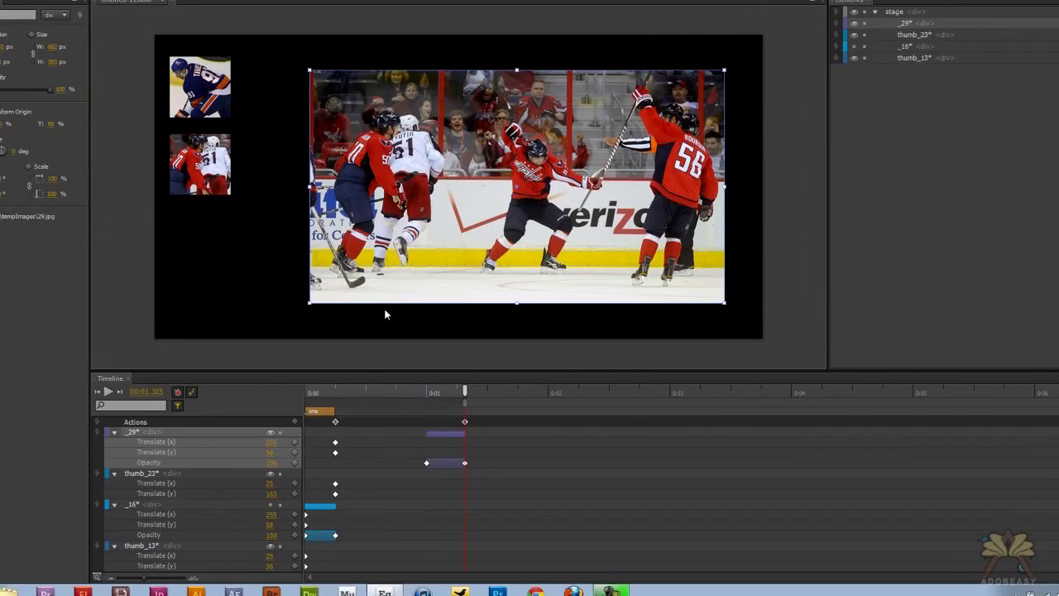
Step: Add a timeline label named 'two' and move it to 0:01
key(ctrl+l)
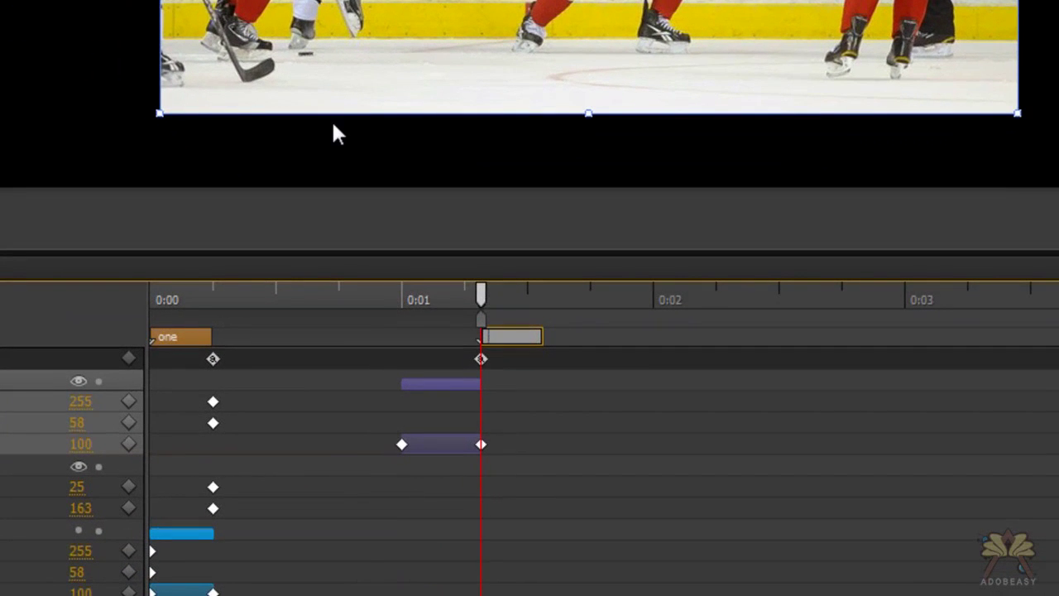
text(two)
click(643, 508)
drag(514, 337, 436, 337)
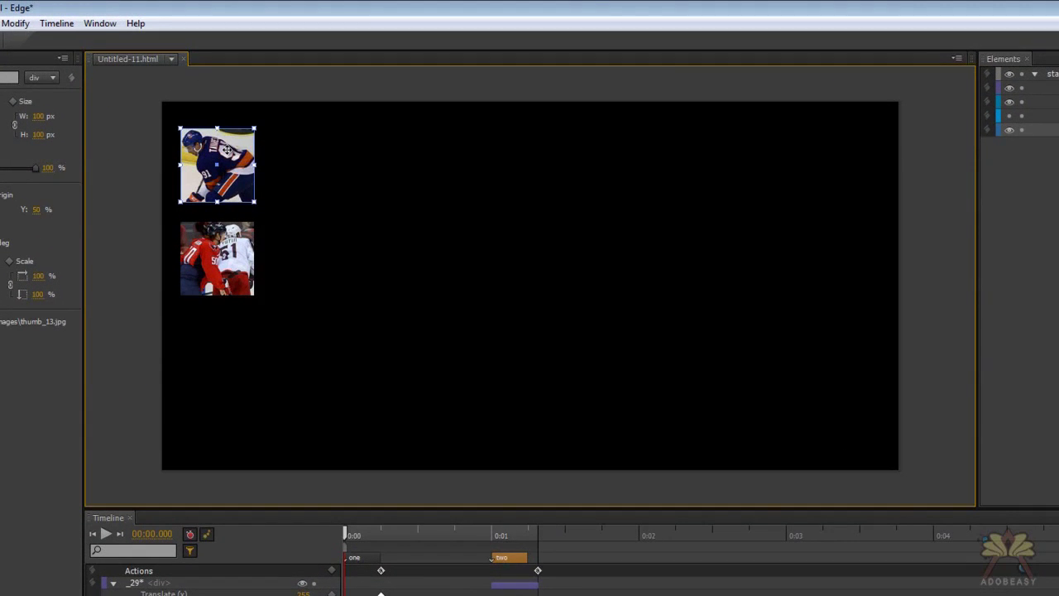
Step: Give thumb_13 a click action running this.play("one")
right_click(234, 114)
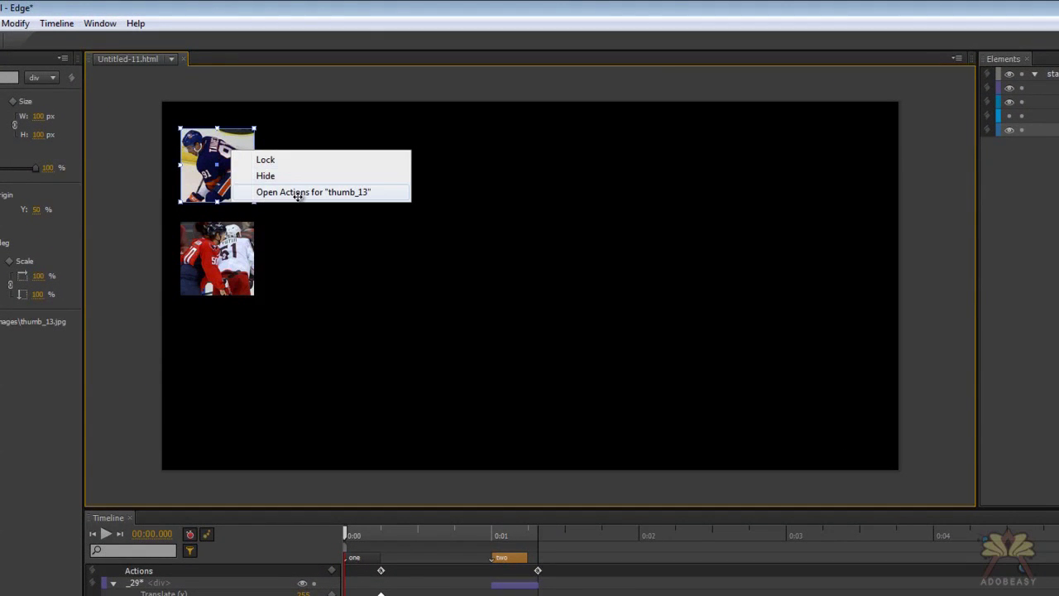
click(298, 192)
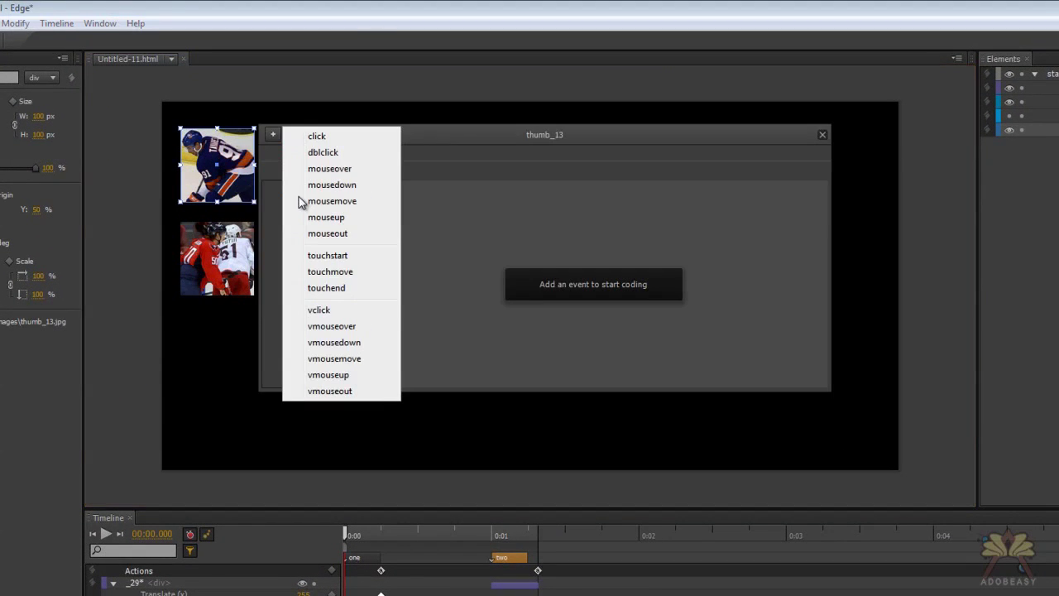
click(315, 138)
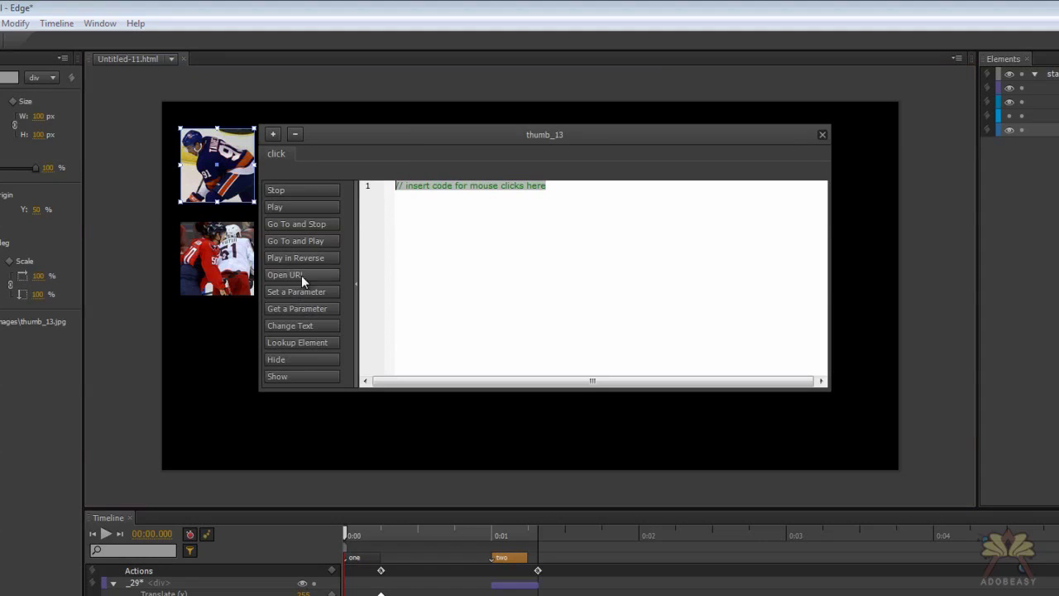
click(279, 207)
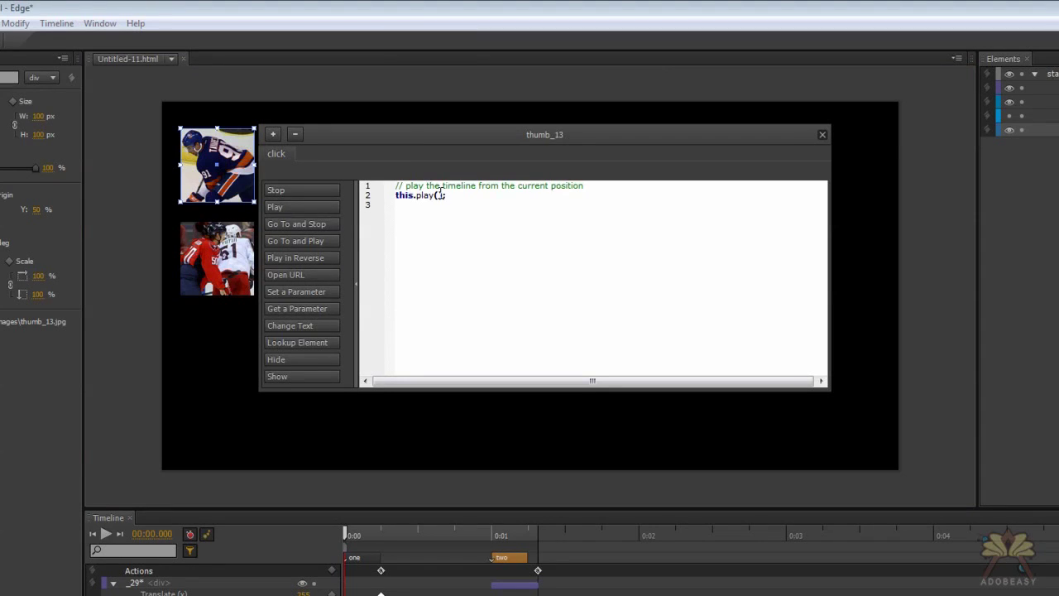
text(')
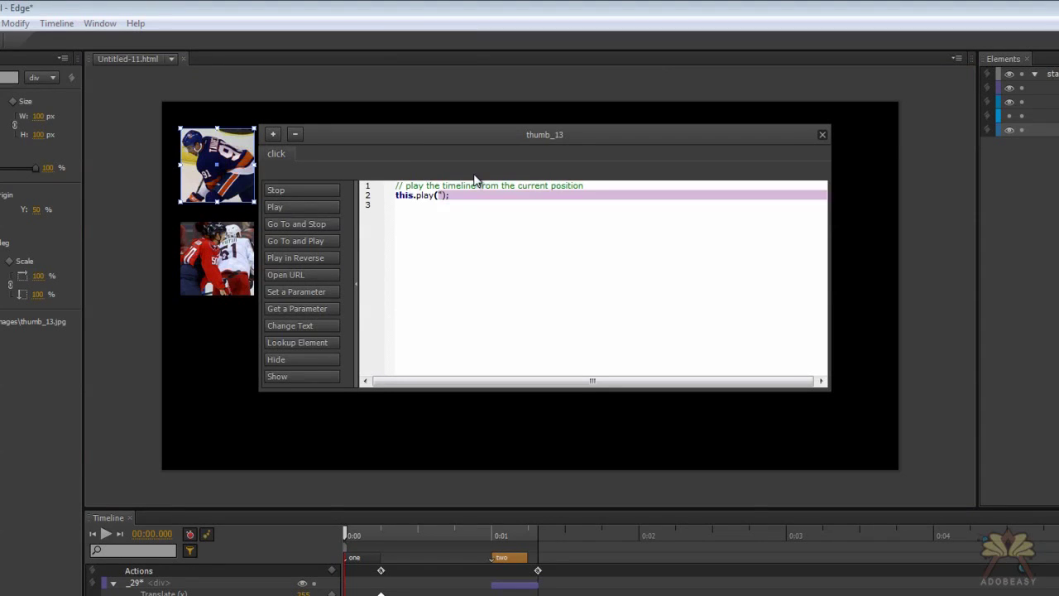
text(one)
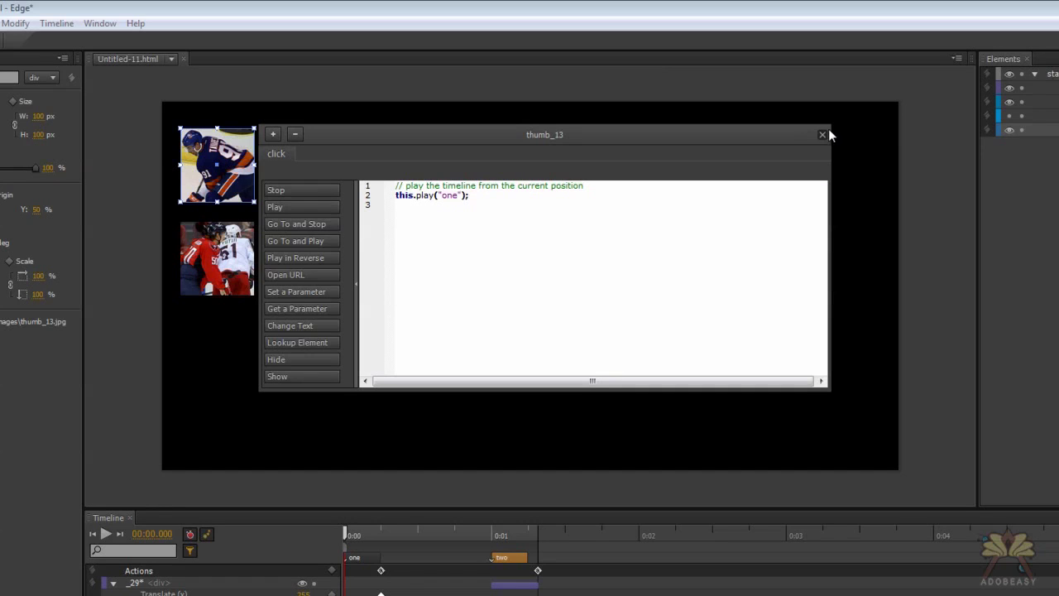
click(822, 134)
click(220, 246)
Step: Give thumb_23 a click action running this.play("two")
right_click(219, 246)
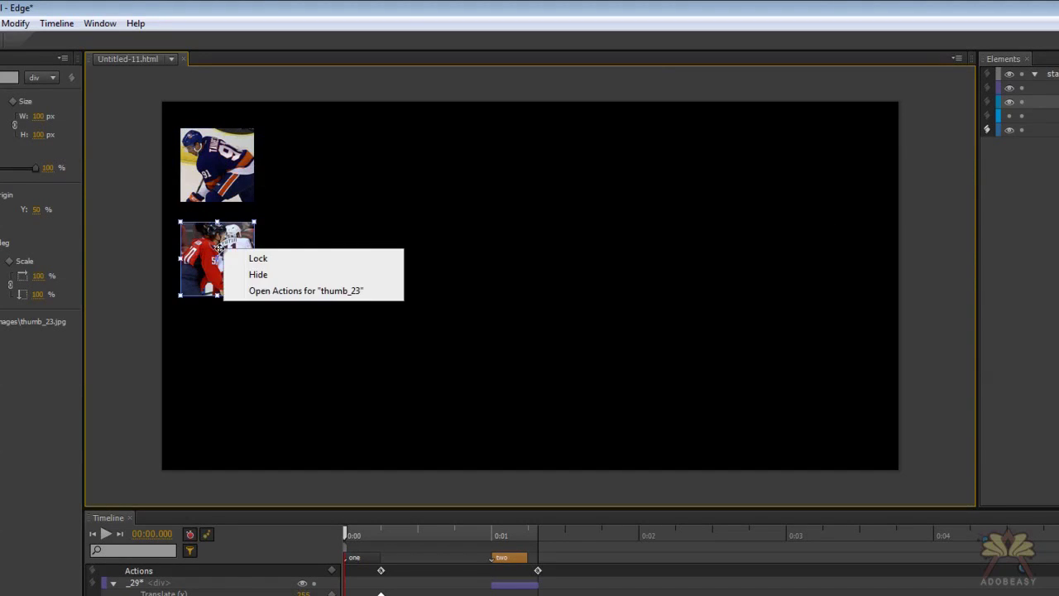
click(282, 292)
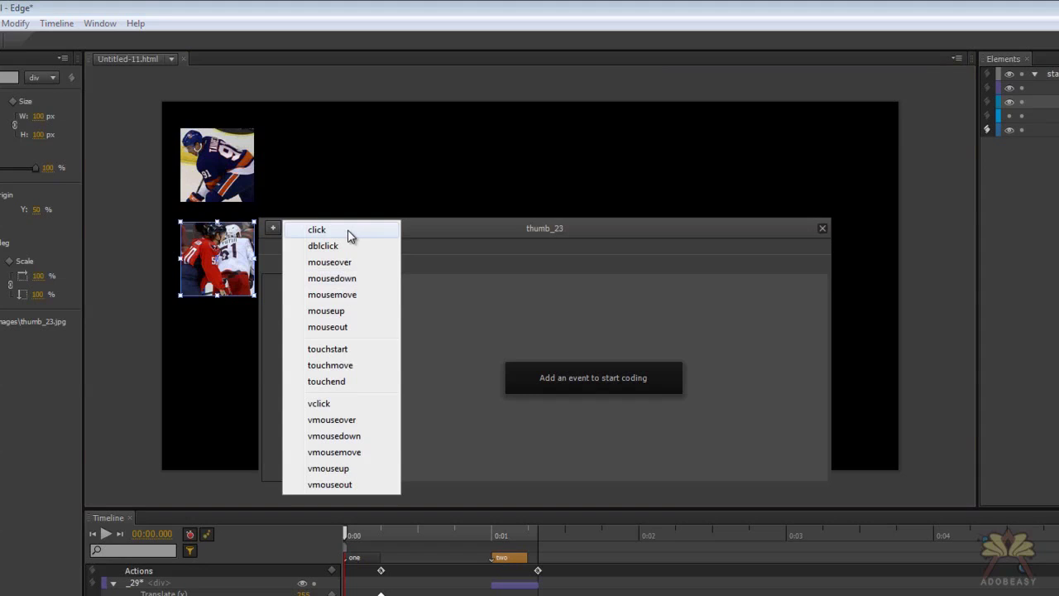
click(348, 233)
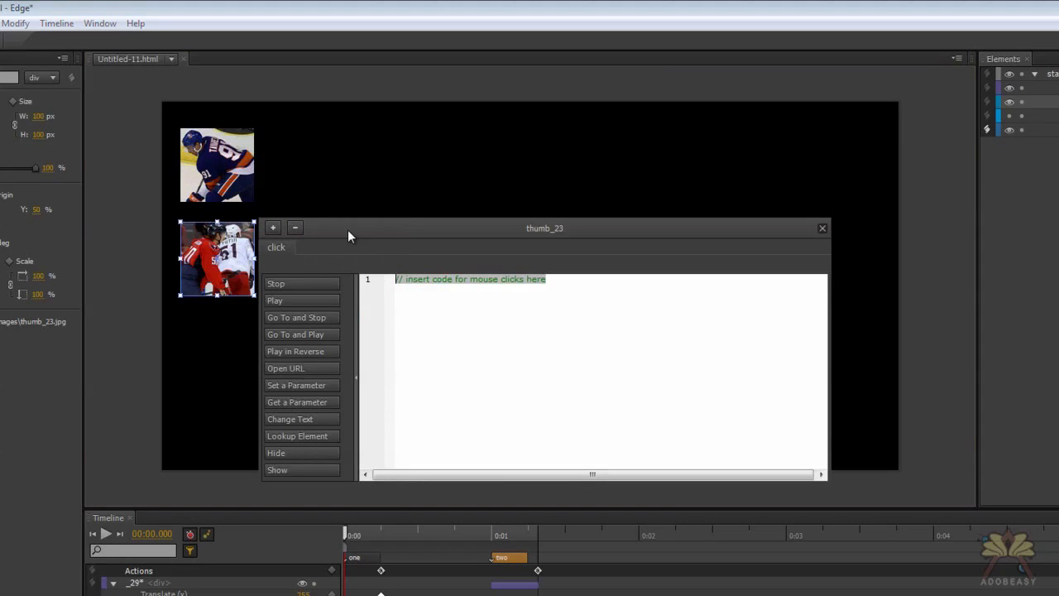
click(290, 299)
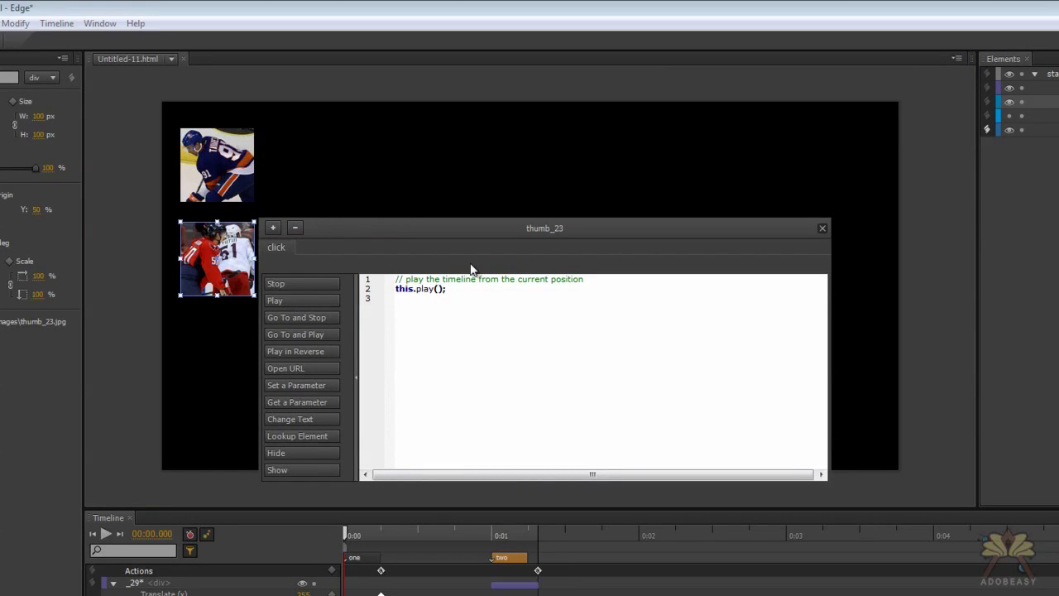
text(two)
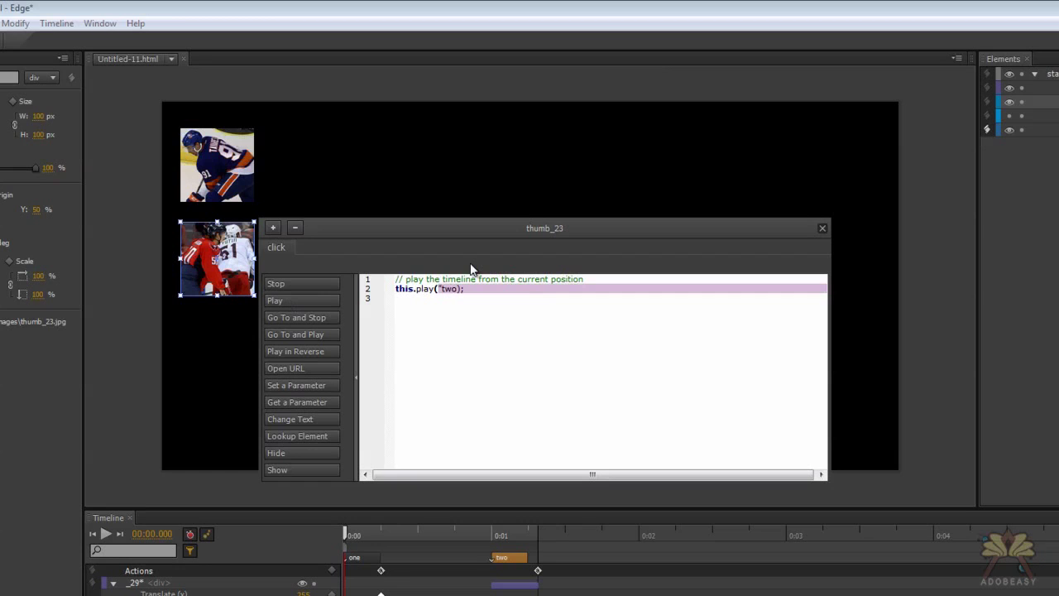
text(")
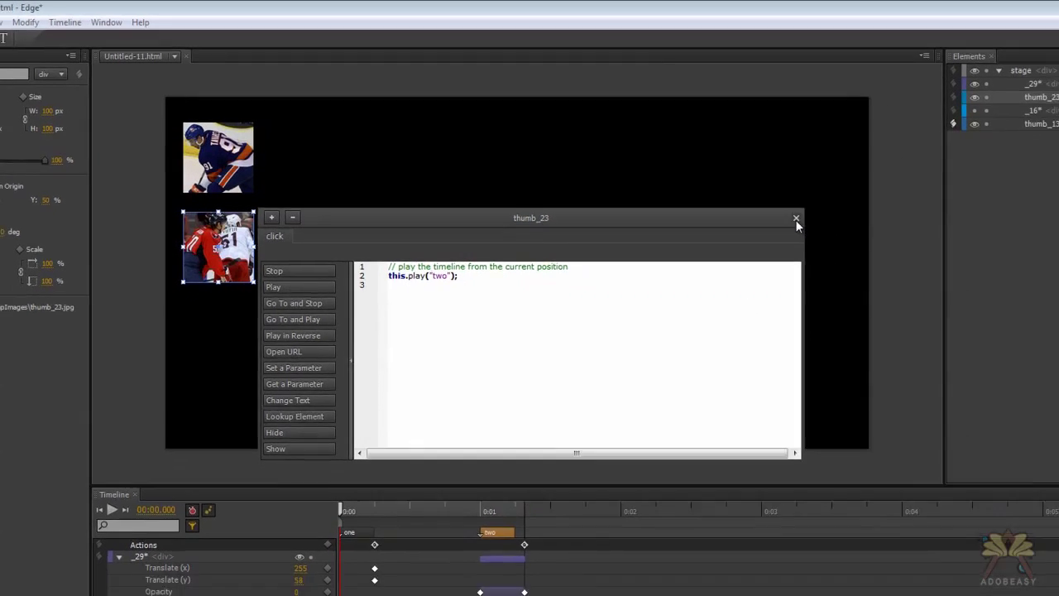
click(822, 229)
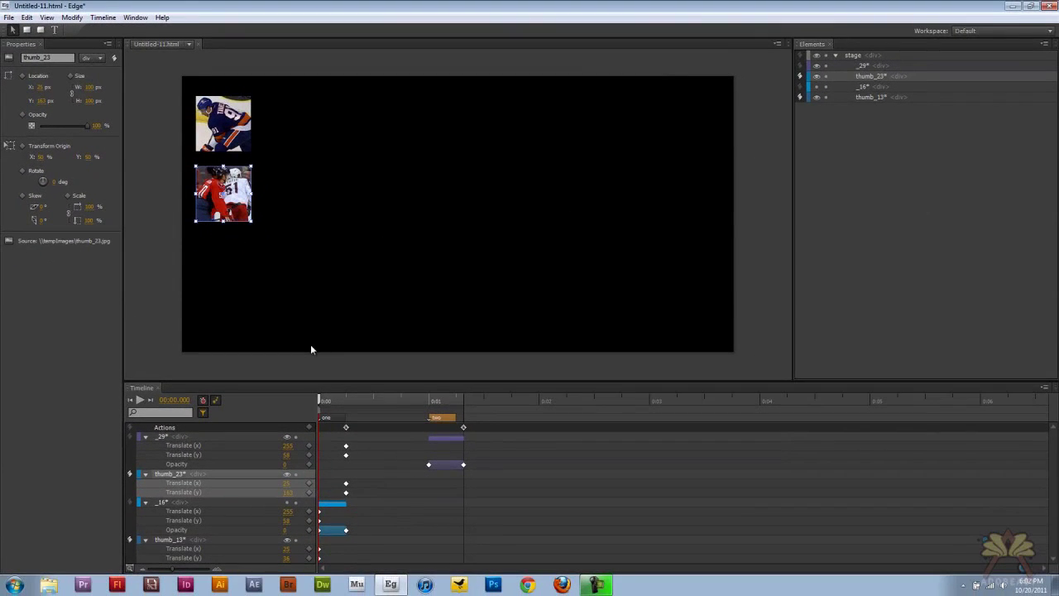
Step: Preview in Chrome and click each thumbnail to switch the large hockey photo
key(ctrl+Return)
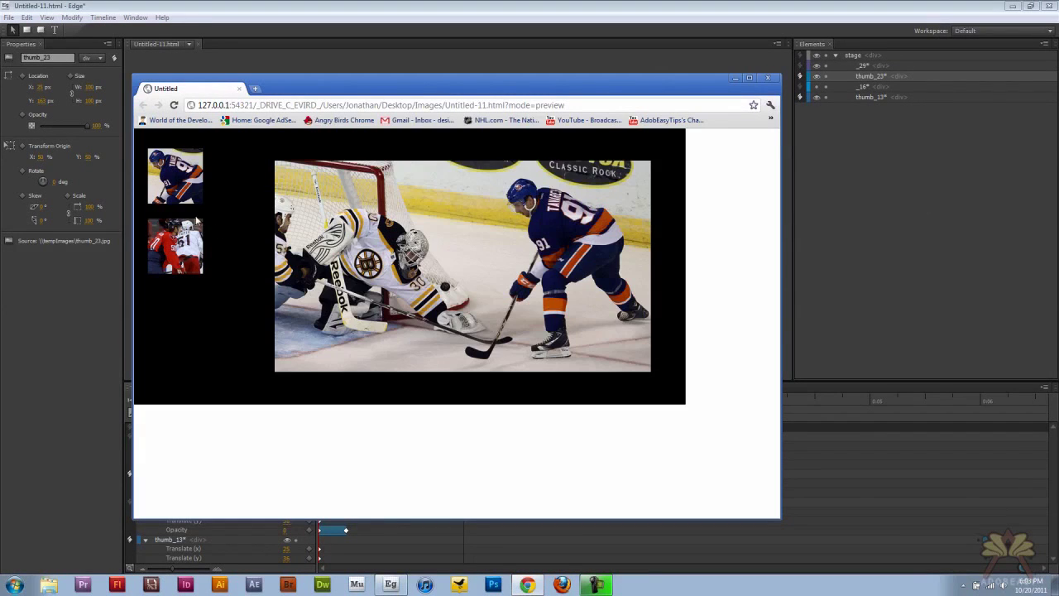
click(187, 195)
click(170, 244)
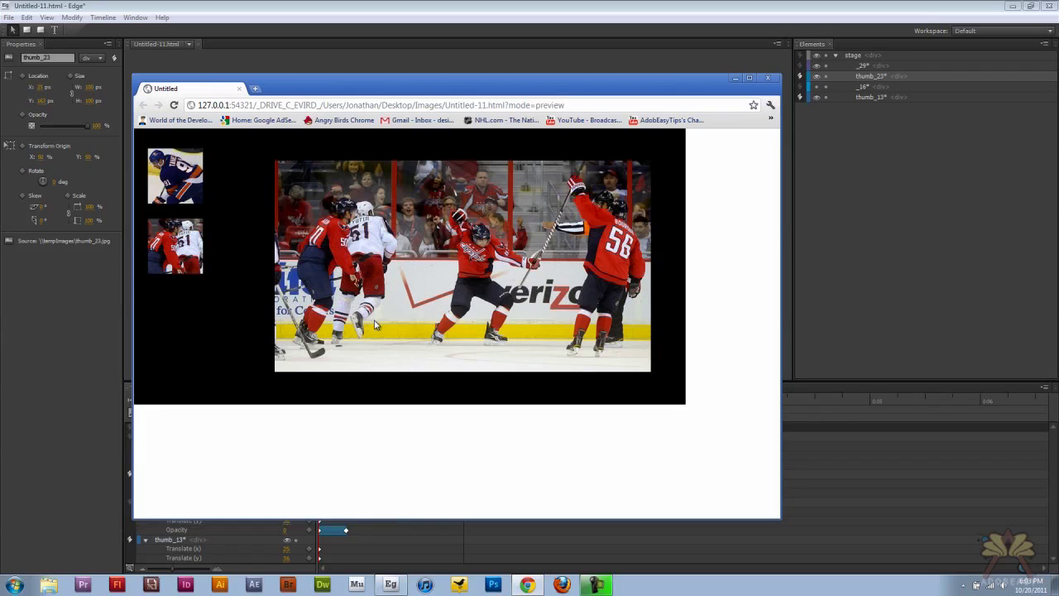
Step: Close the Chrome preview window to return to Edge
click(768, 78)
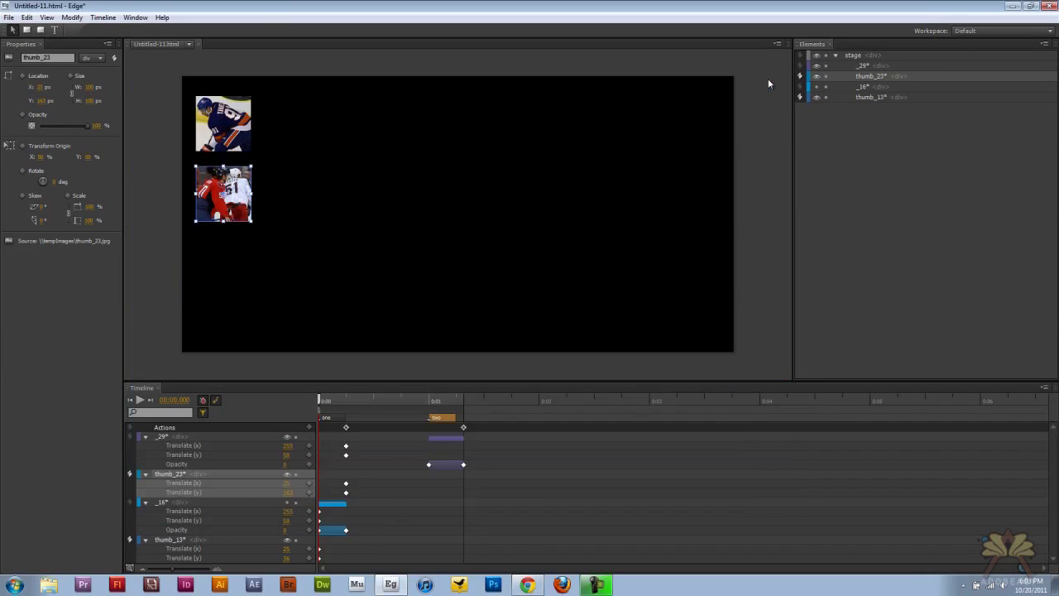